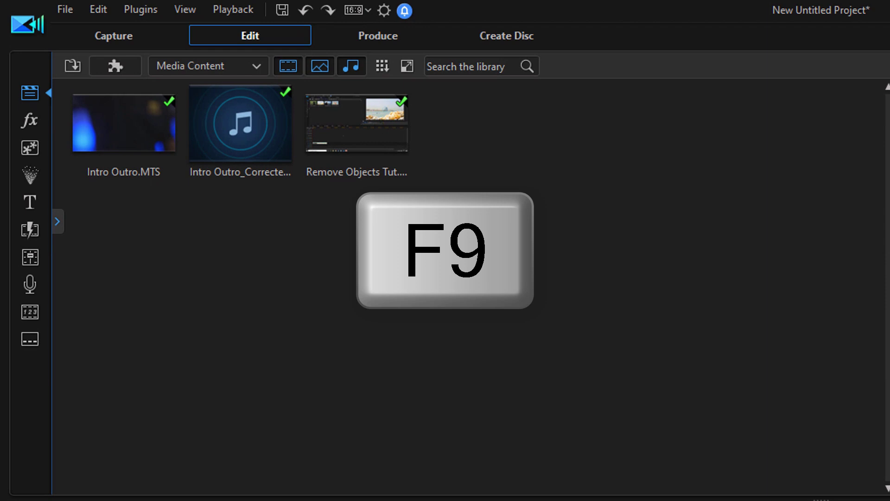
Switch to the Audio Mixing Room to show the Voice, Music, Audio 1 and Audio 2 levels.
{"action": "left_click", "coordinate": [30, 256]}
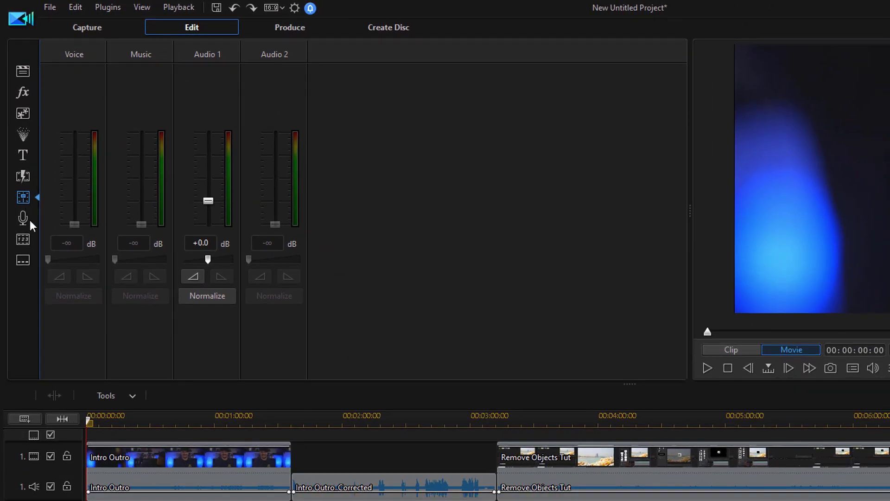
{"action": "left_click", "coordinate": [193, 421]}
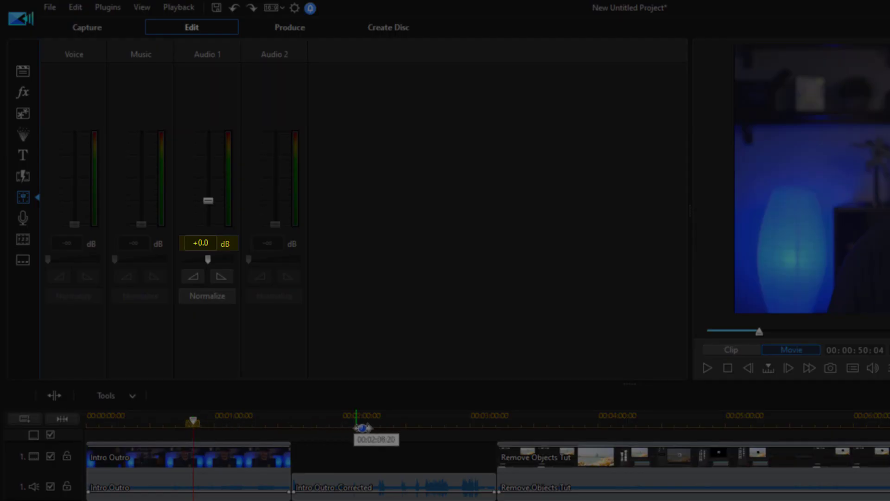
{"action": "left_click", "coordinate": [395, 421]}
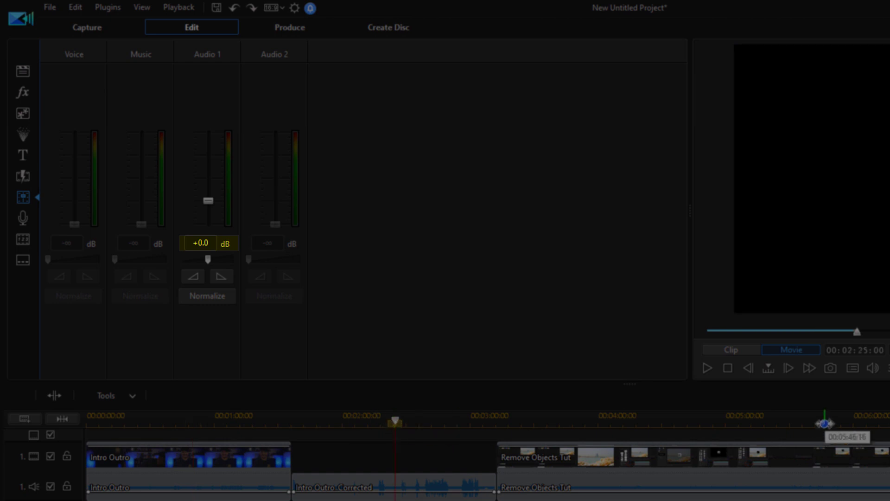
{"action": "left_click", "coordinate": [825, 422]}
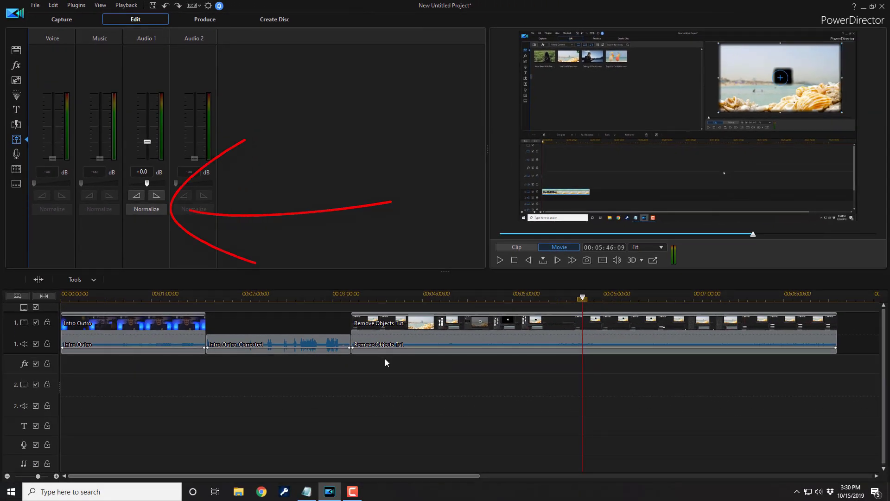
Normalize the Audio 1 track volume in the Audio Mixing Room.
{"action": "left_click", "coordinate": [149, 213]}
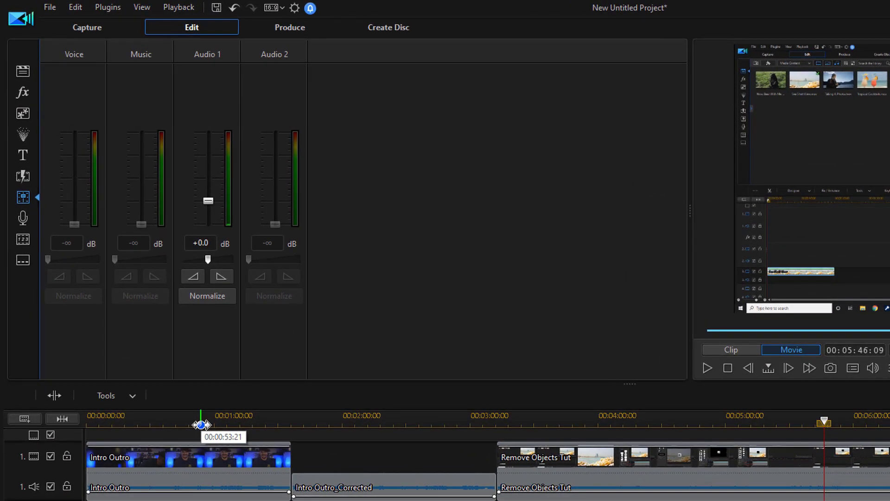
Move the preview back to 00:00:53:21 inside the Intro Outro clip.
{"action": "left_click", "coordinate": [201, 424]}
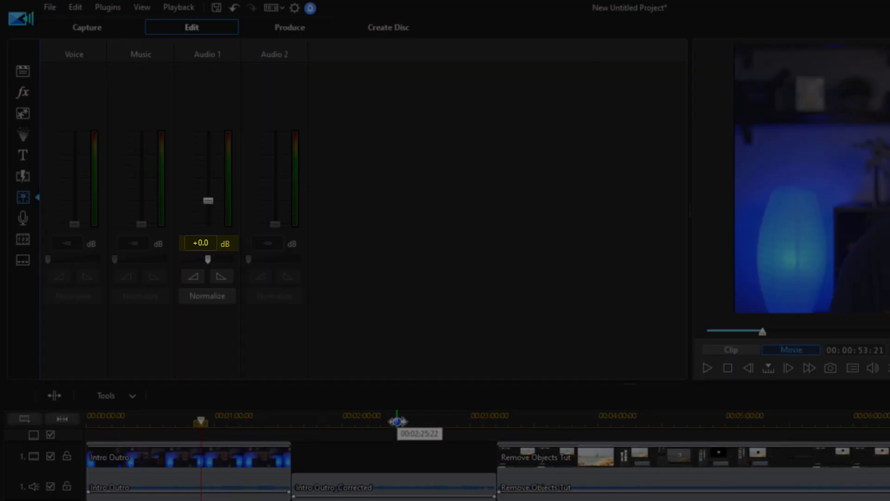
{"action": "left_click", "coordinate": [397, 421]}
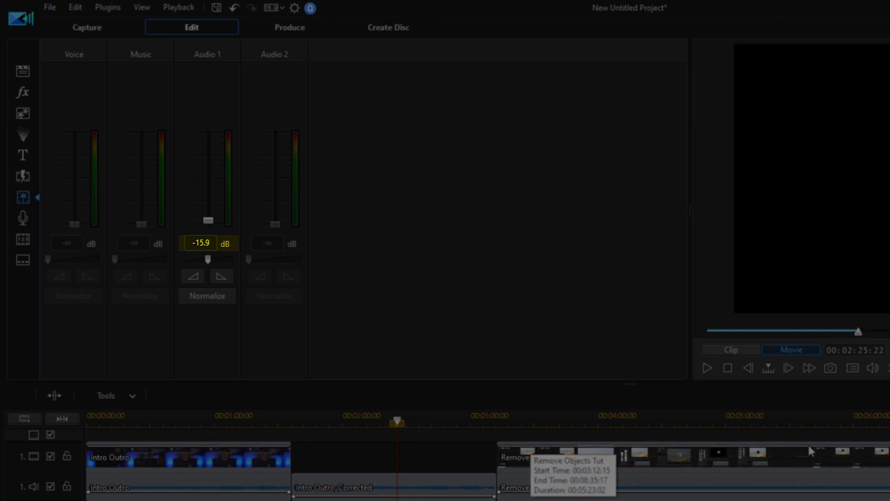
{"action": "left_click", "coordinate": [805, 421]}
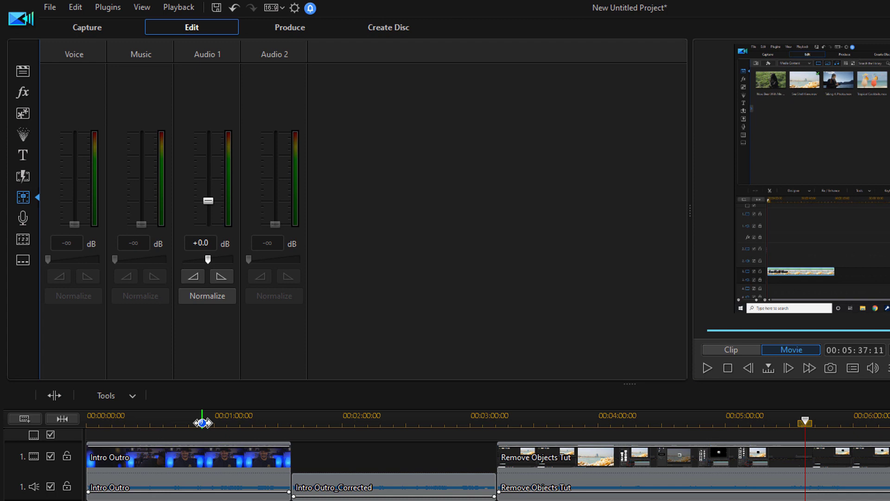
{"action": "key", "text": "Home"}
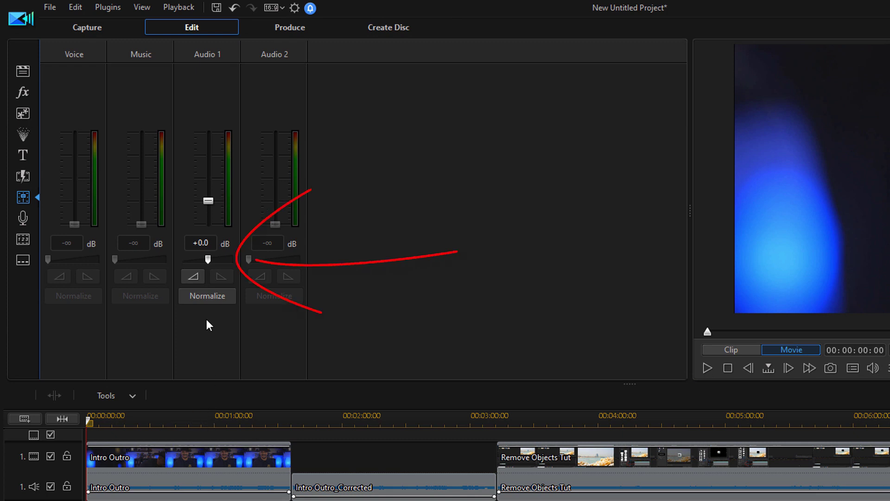
{"action": "mouse_move", "coordinate": [207, 260]}
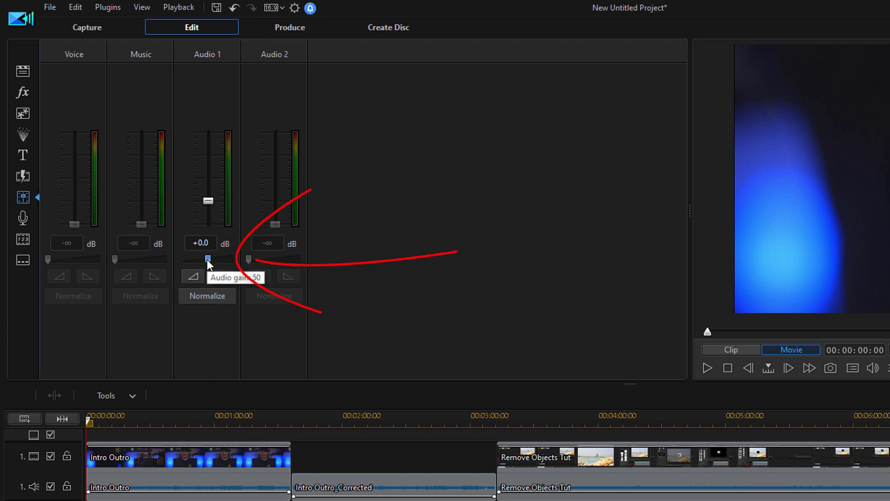
Raise the Audio 1 gain slider from 50 to 66.
{"action": "left_click_drag", "start_coordinate": [207, 260], "coordinate": [234, 273]}
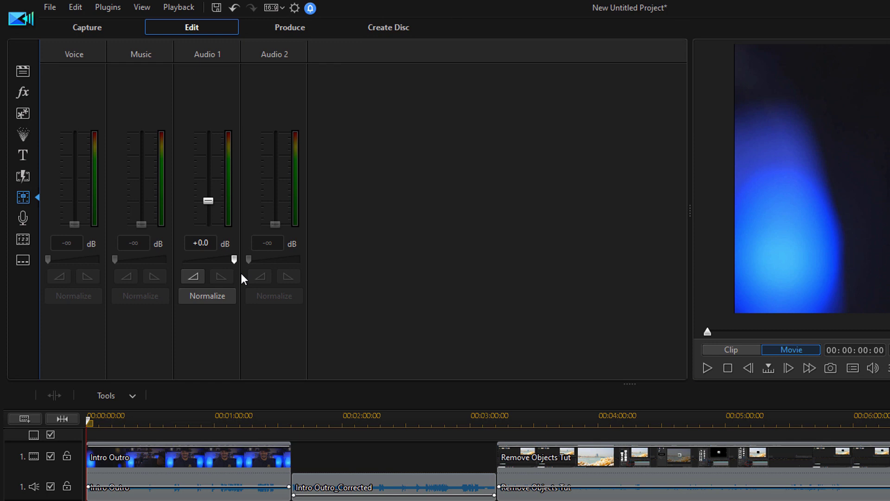
{"action": "left_click", "coordinate": [253, 427]}
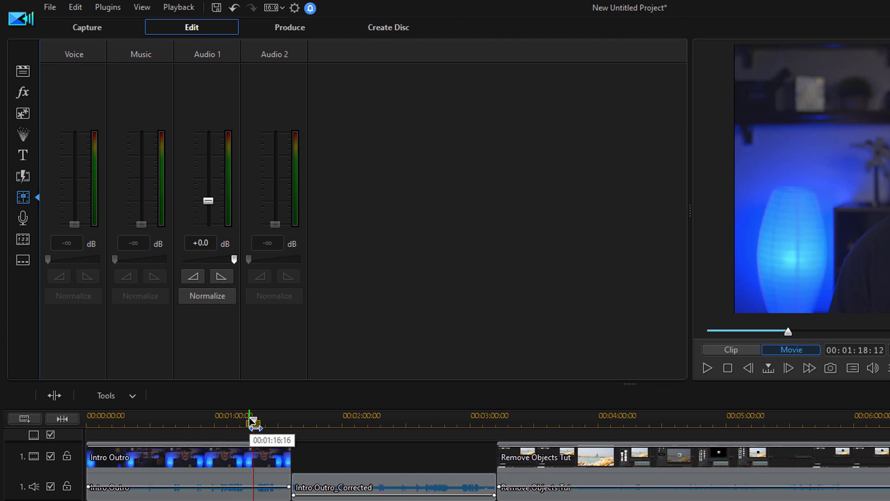
{"action": "left_click", "coordinate": [258, 423]}
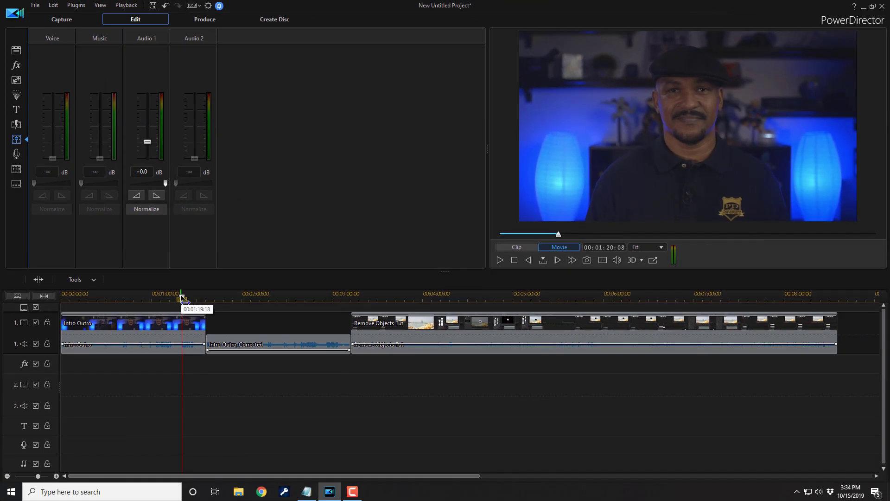
{"action": "key", "text": "space"}
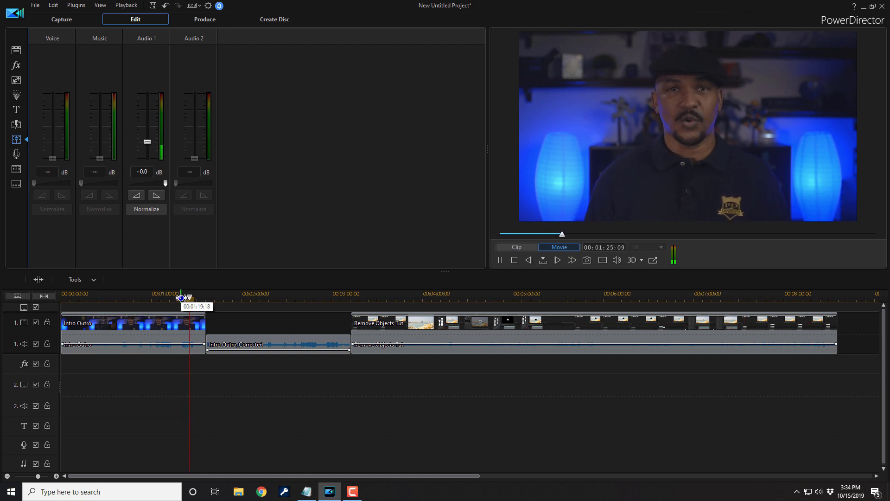
{"action": "key", "text": "space"}
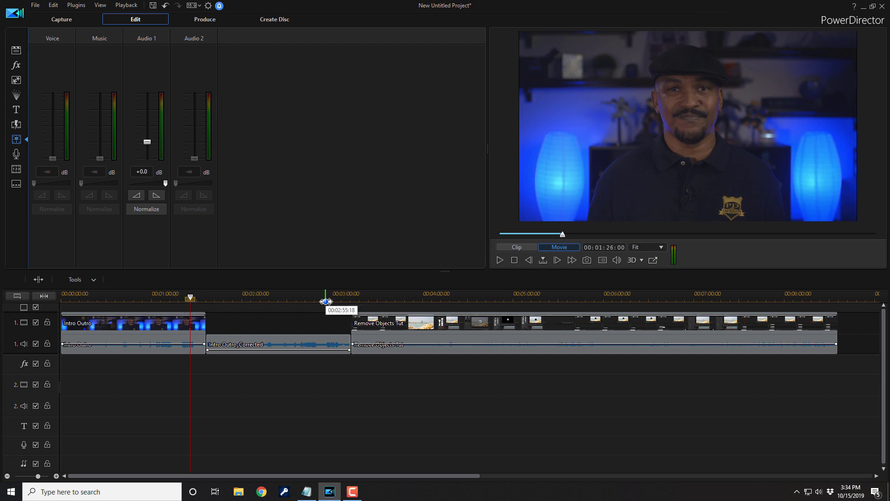
{"action": "left_click", "coordinate": [326, 299]}
{"action": "key", "text": "space"}
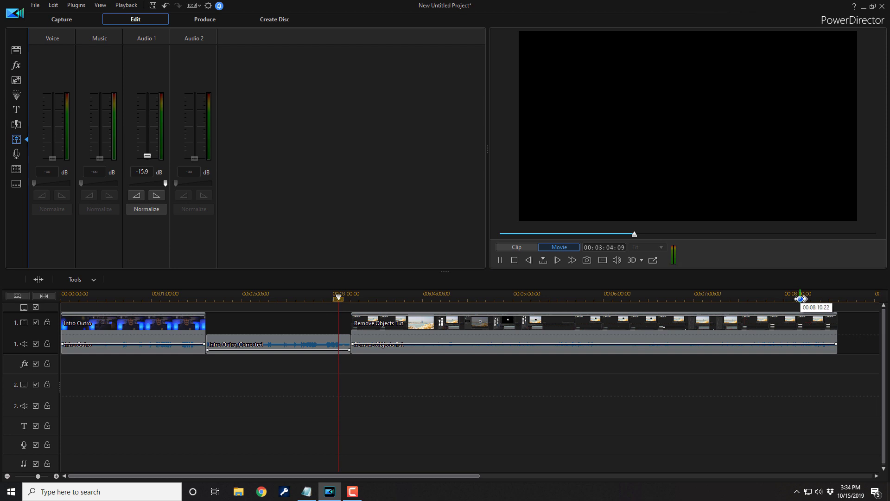
{"action": "left_click", "coordinate": [801, 299]}
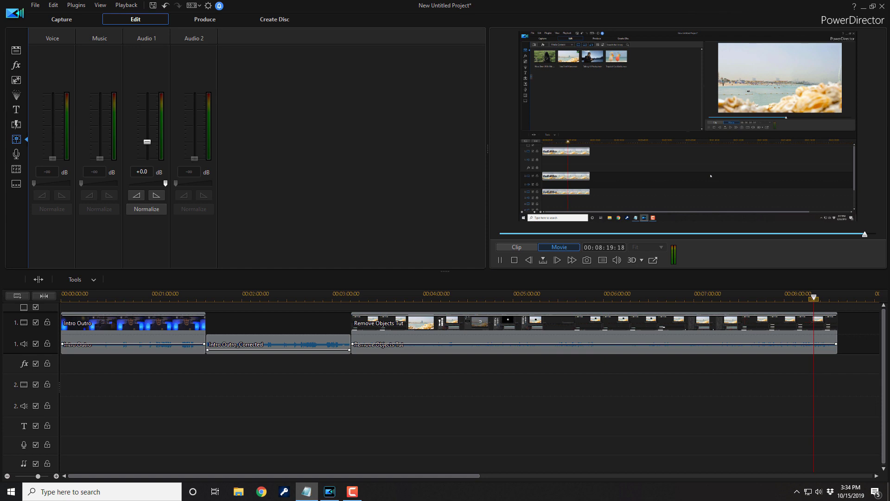
{"action": "key", "text": "space"}
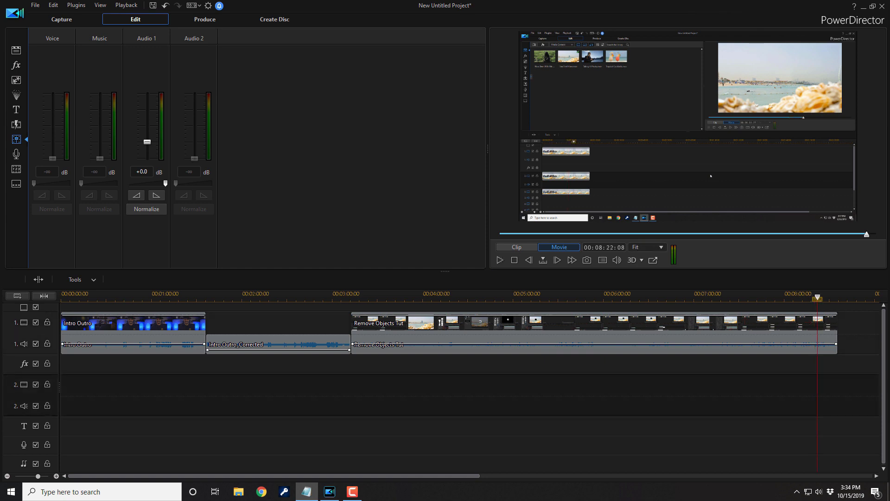